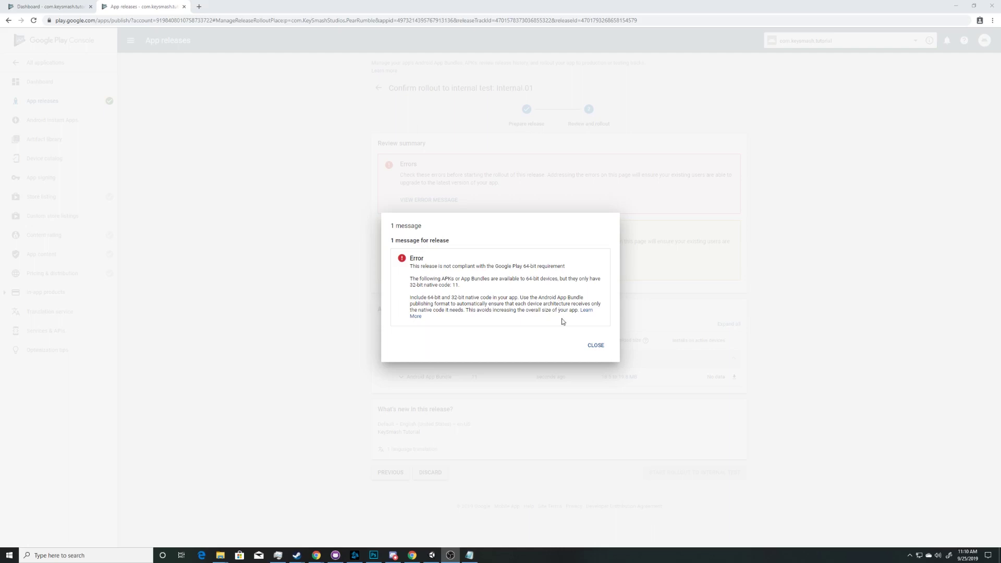
Step: Dismiss the Internal.01 64-bit compliance error, reopen it to reread, then close it again
click(594, 346)
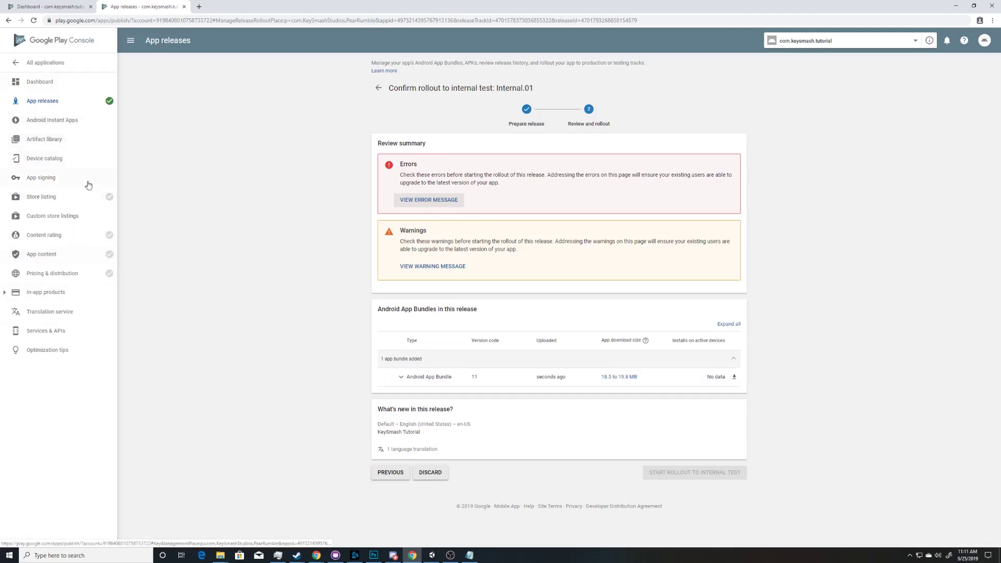
click(432, 201)
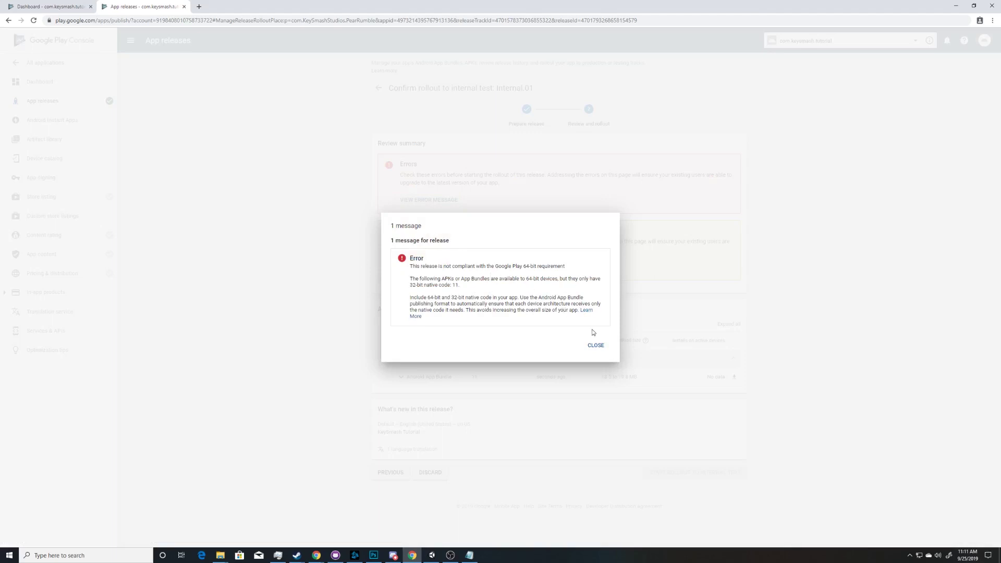
click(595, 345)
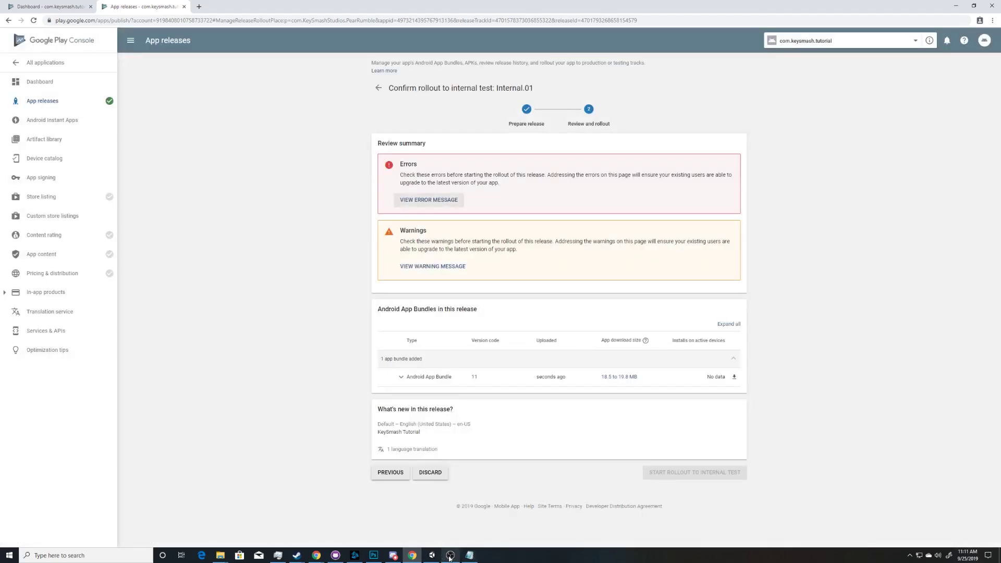
mouse_move(449, 556)
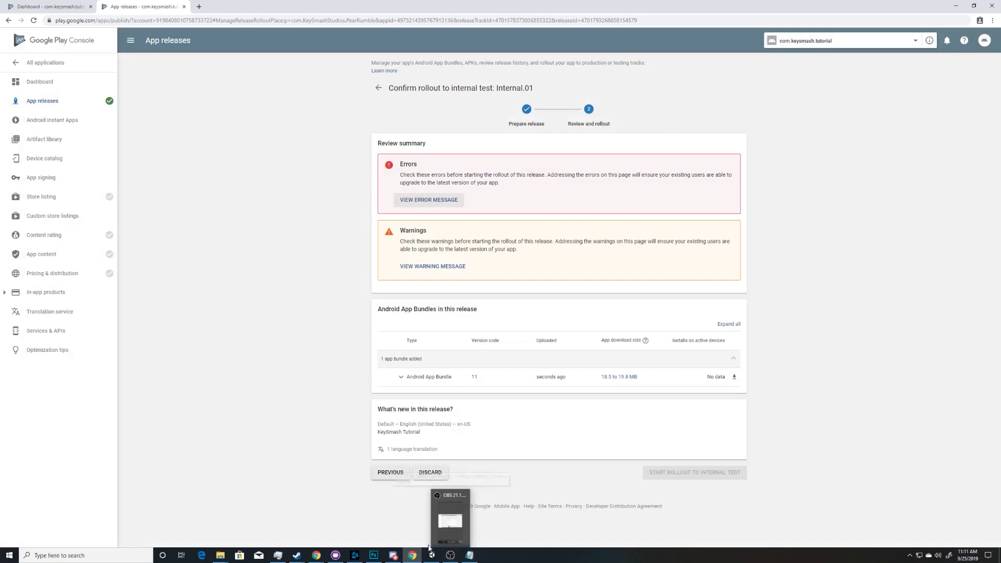
Step: Switch to Unity, close Build Settings, and reopen it from the File menu
click(433, 552)
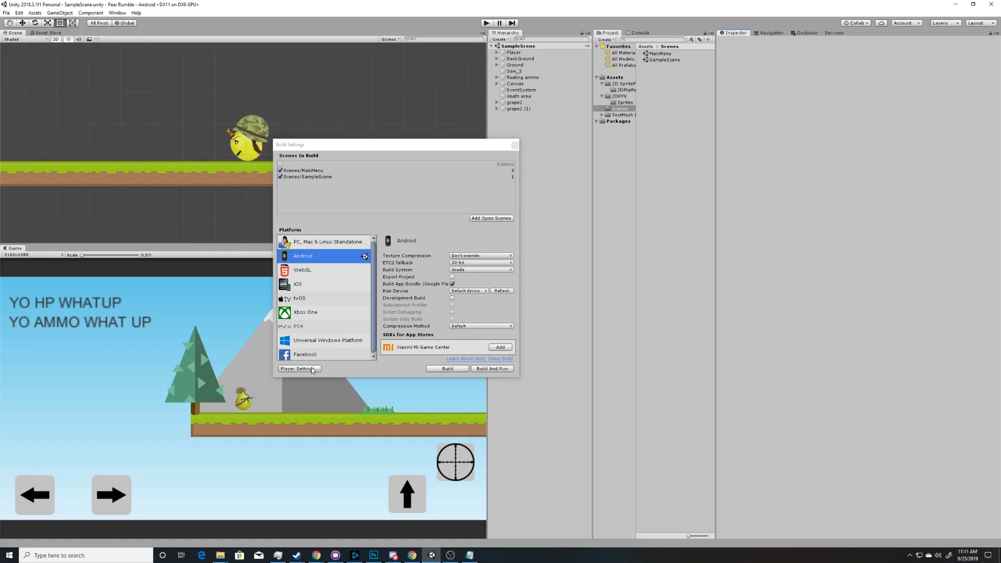
click(515, 145)
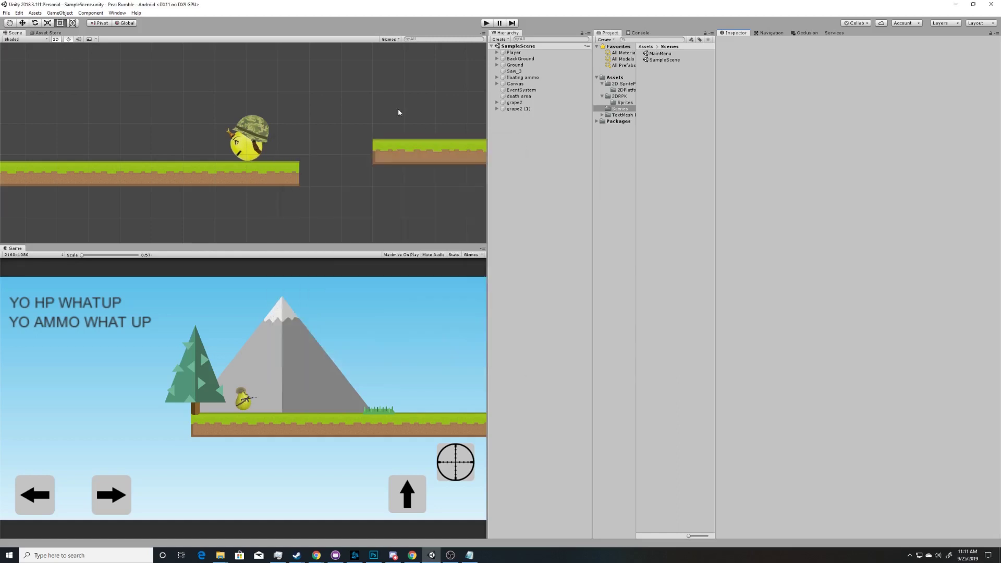
click(6, 12)
click(41, 91)
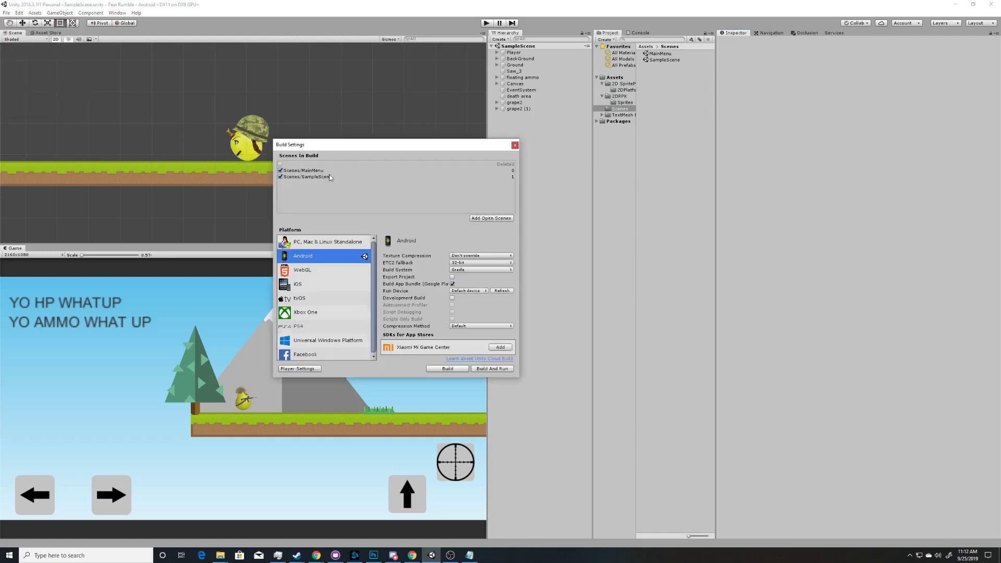
Step: Show the Android Player Settings' Other Settings, then view the NDK Archives page in the browser
click(299, 368)
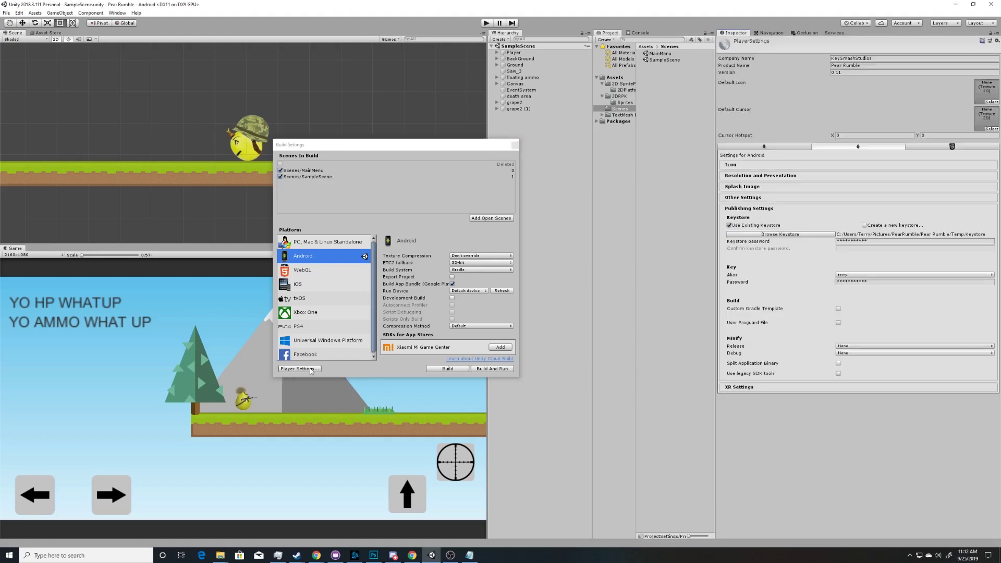
click(743, 224)
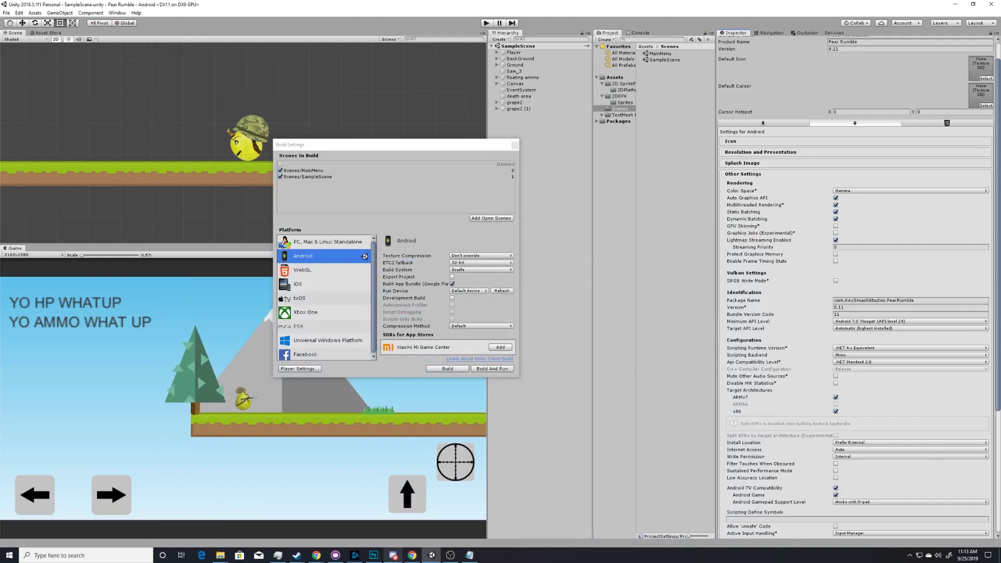
click(412, 555)
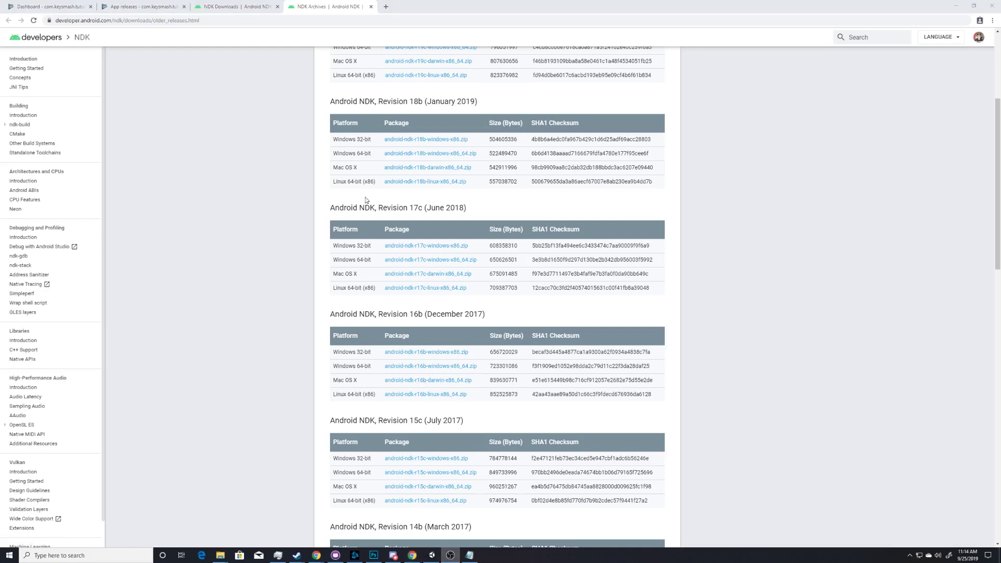
Step: Check the NDK Downloads page for the stable r20 release, then return to Unity
click(431, 555)
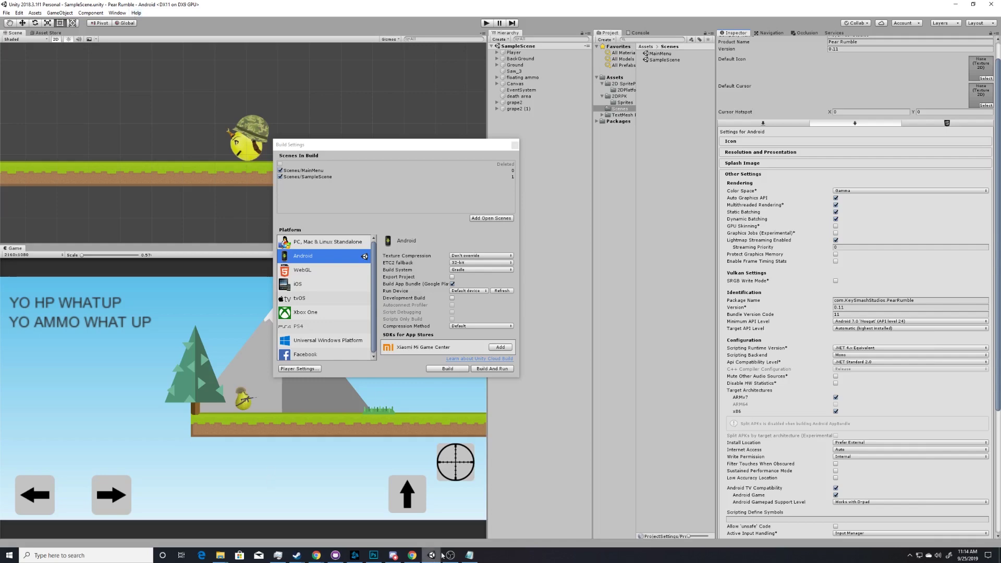
click(412, 555)
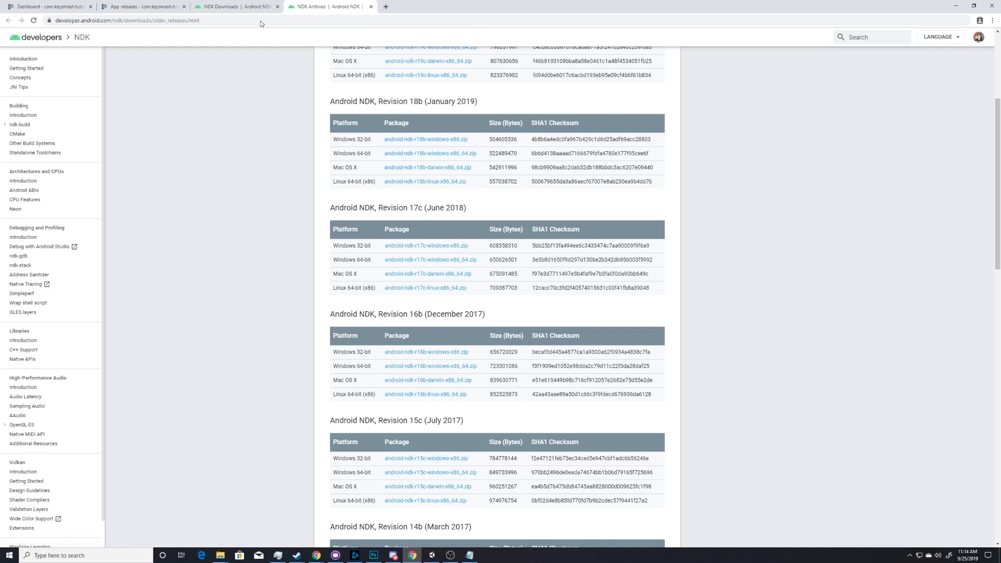
click(235, 6)
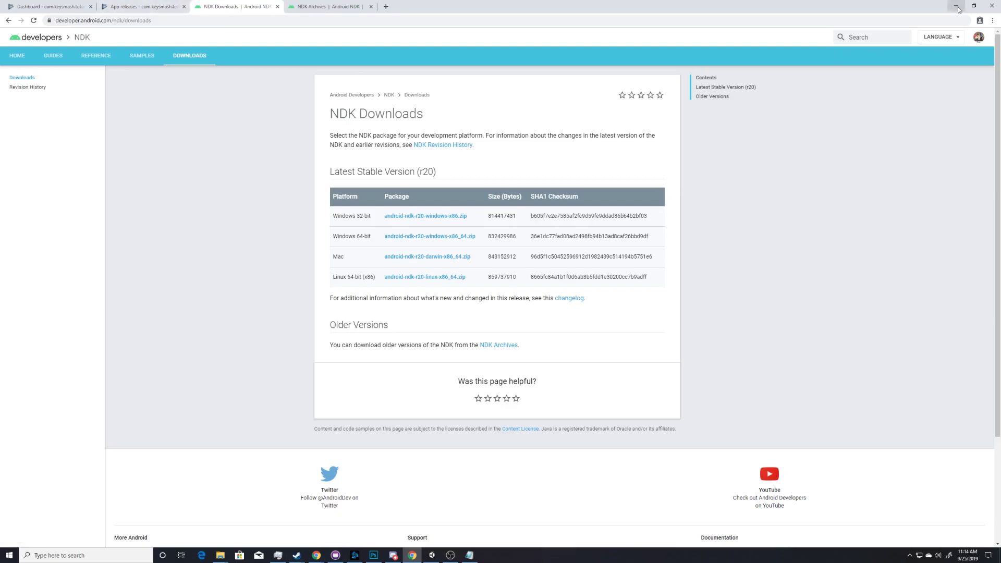
key(alt+Tab)
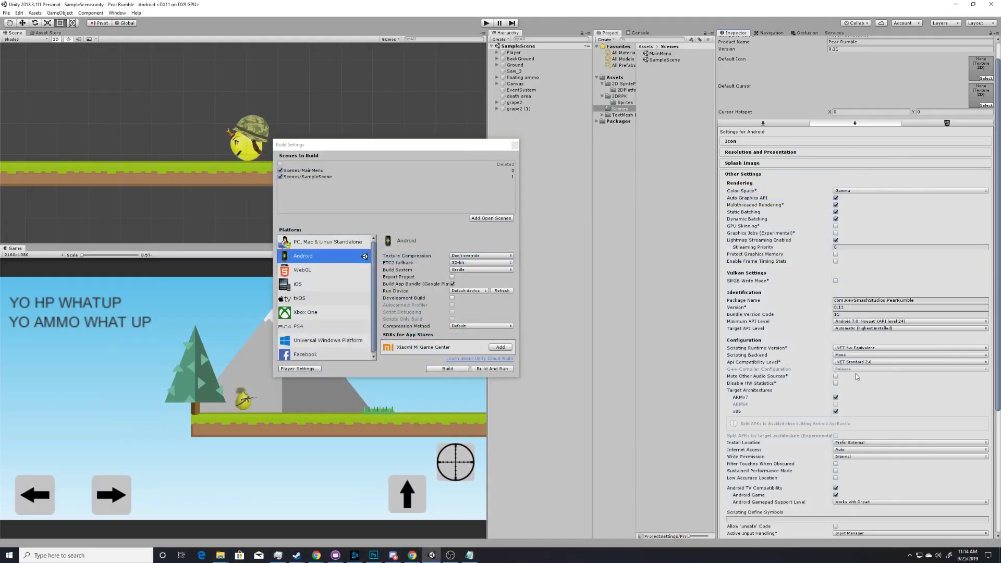
Step: Set the Android Version to 0.12 and Bundle Version Code to 12
click(850, 306)
key(End)
click(851, 314)
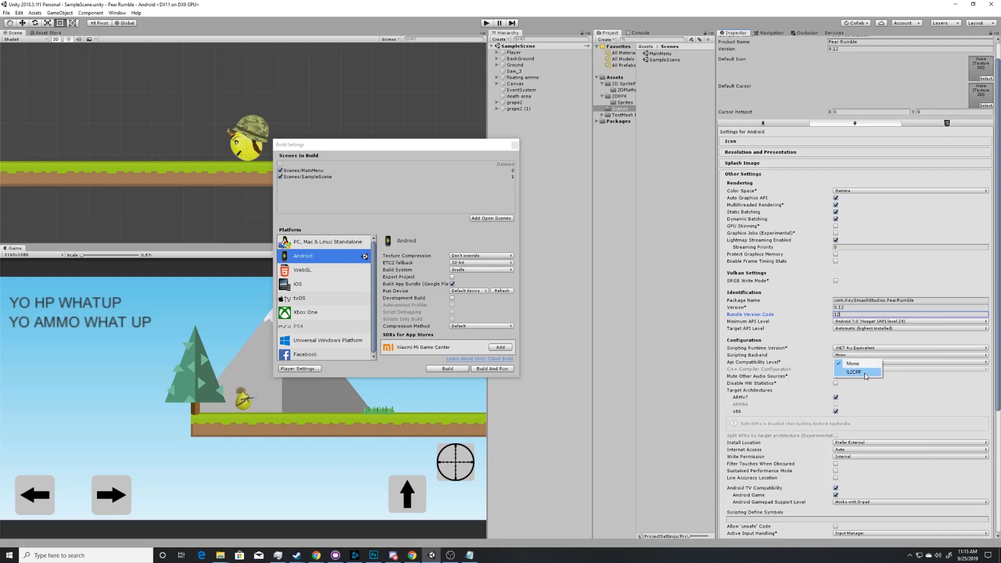
Step: Switch the scripting backend to IL2CPP, add ARM64, and untick Build App Bundle
click(865, 373)
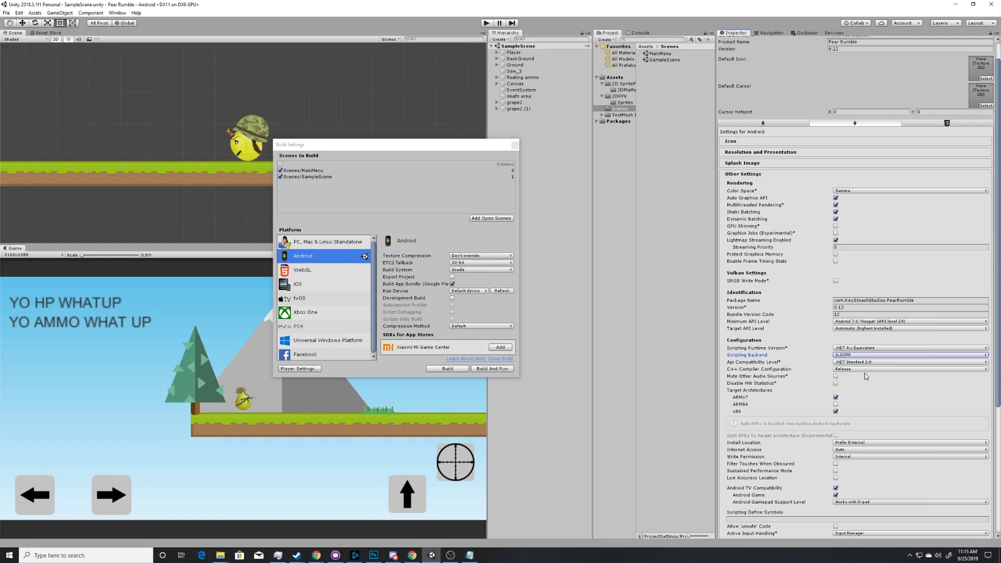
click(836, 404)
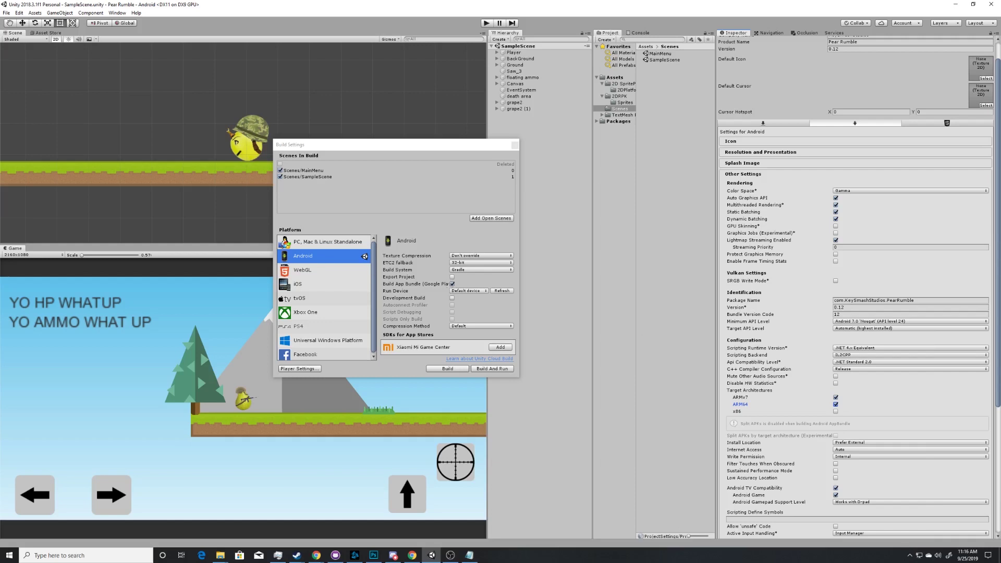
click(452, 284)
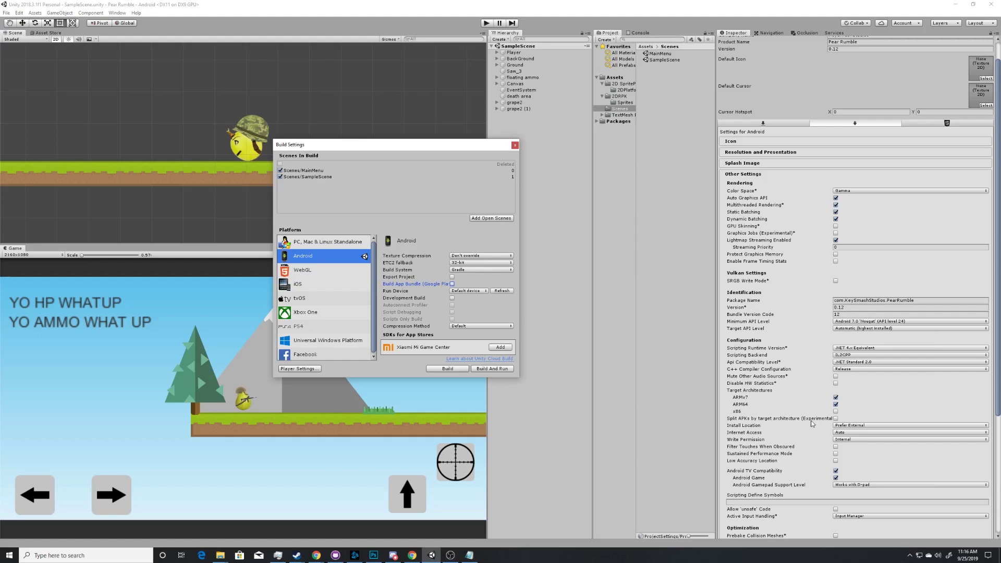
Step: Re-enable Build App Bundle, tick Development Build, and show the Publishing Settings keystore options
click(452, 284)
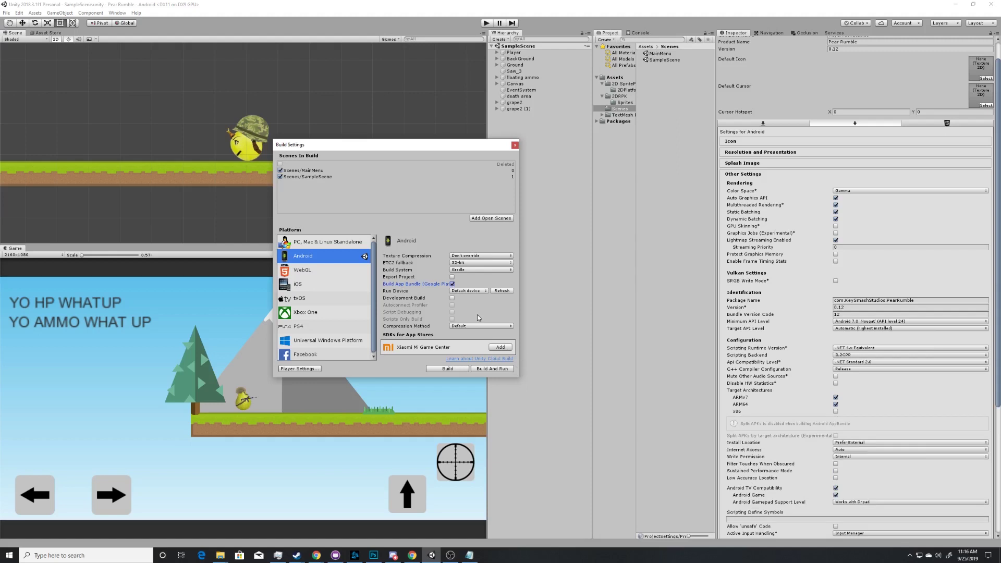
click(451, 298)
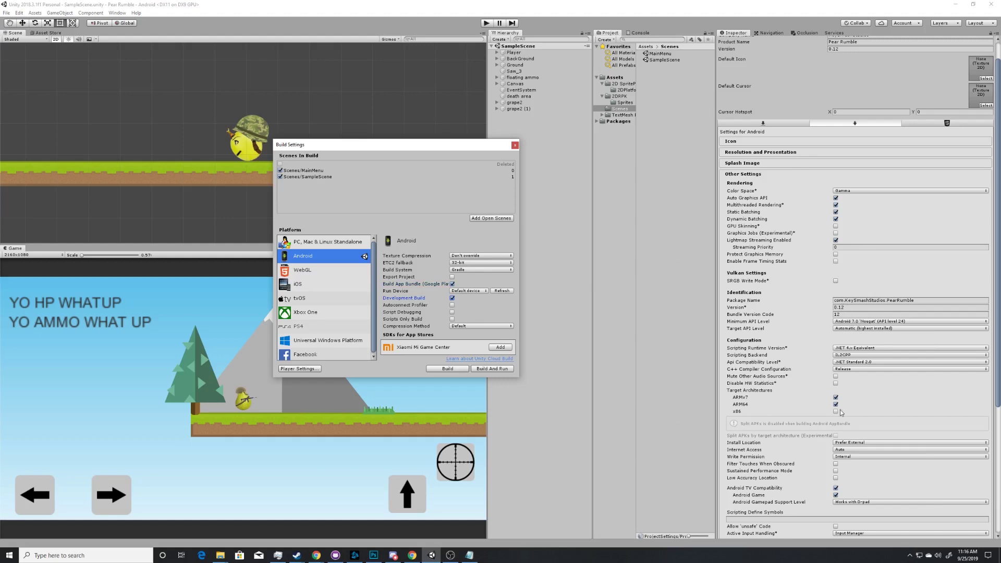
scroll(802, 238, down, 5)
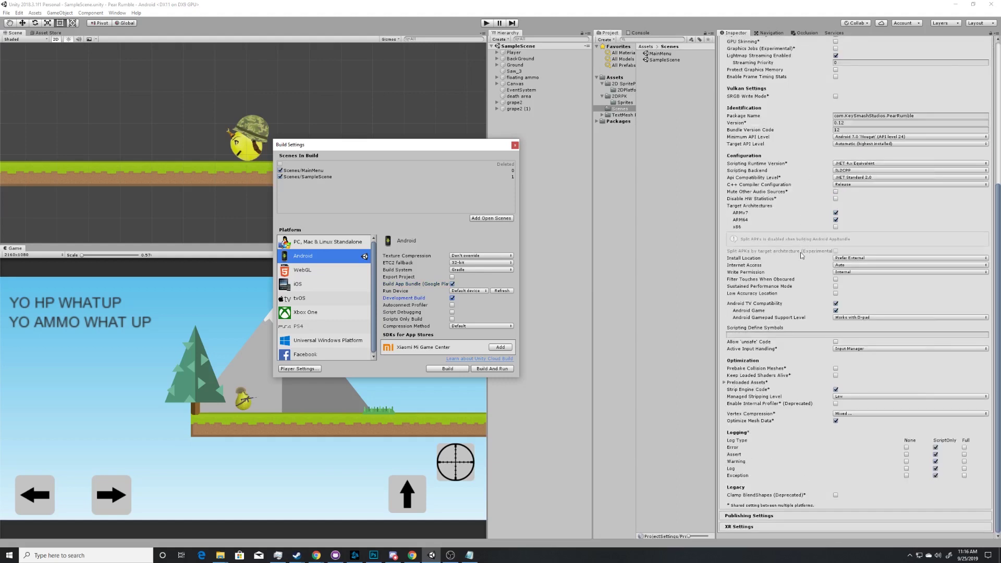
click(782, 518)
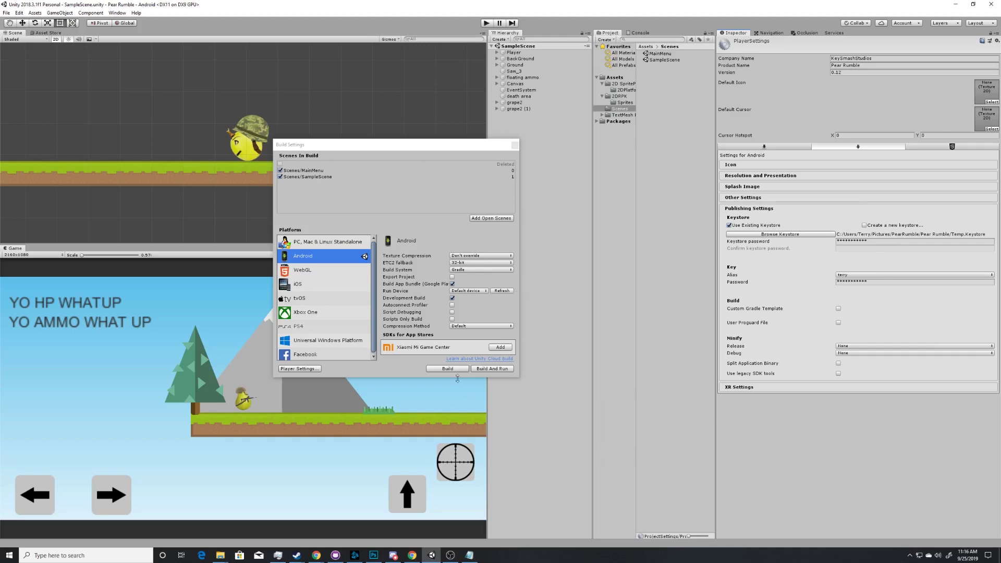
Step: Build the pr12 Android app bundle into the builds folder
click(458, 369)
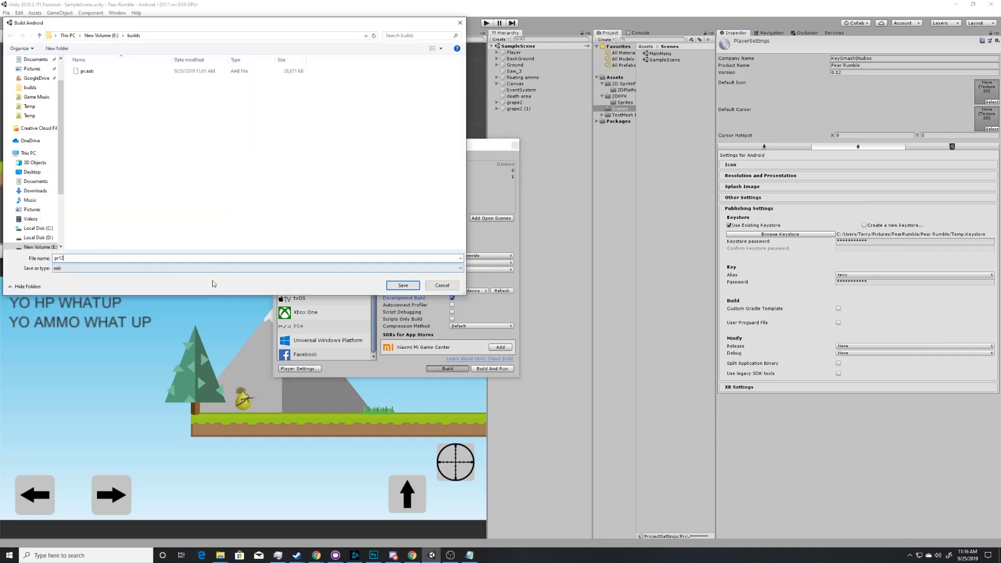
click(413, 288)
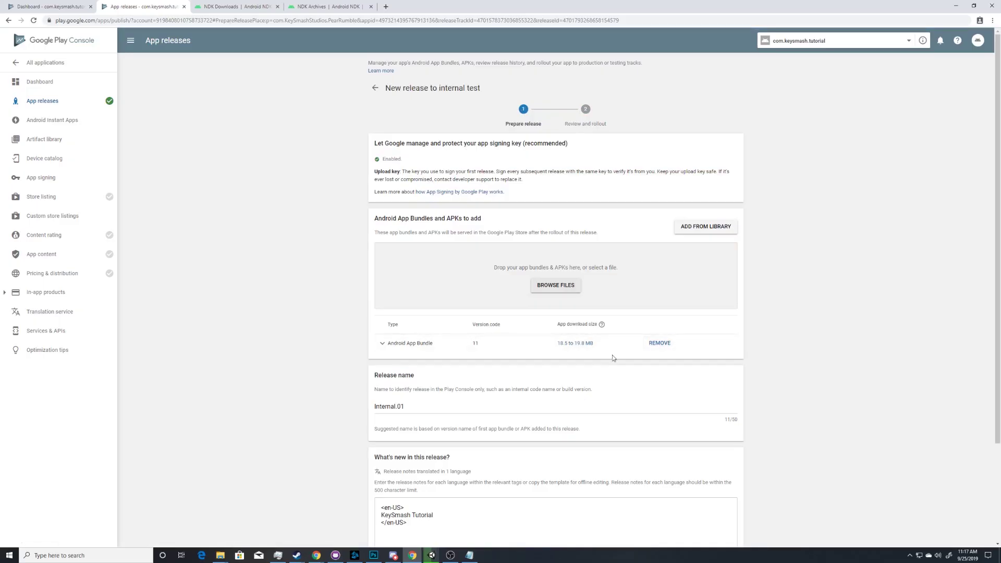
Step: Remove the version 11 bundle from the release and check Unity's IL2CPP build progress
click(659, 343)
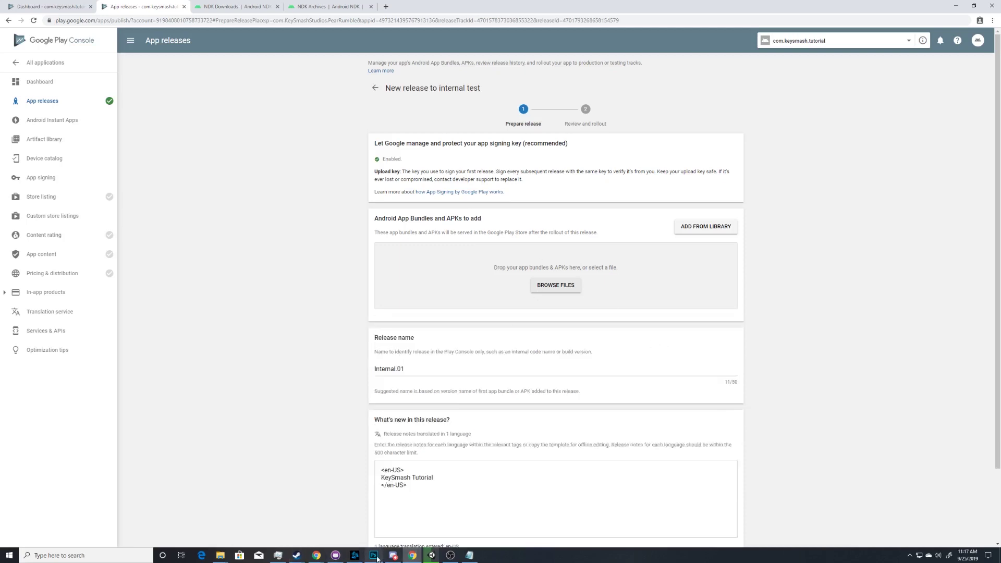
click(432, 555)
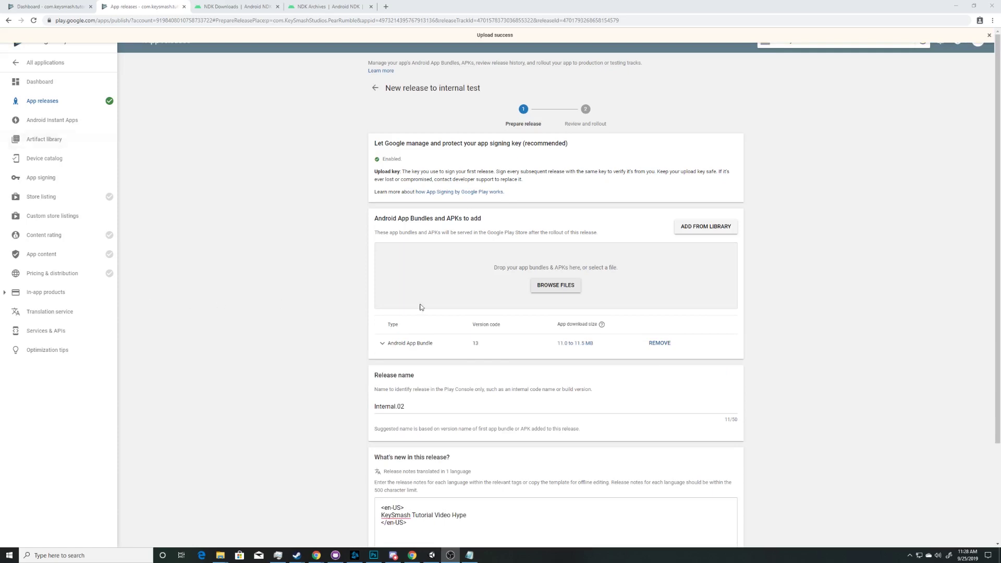
Step: Save the Internal.02 release and review it for internal-test rollout
scroll(326, 290, down, 3)
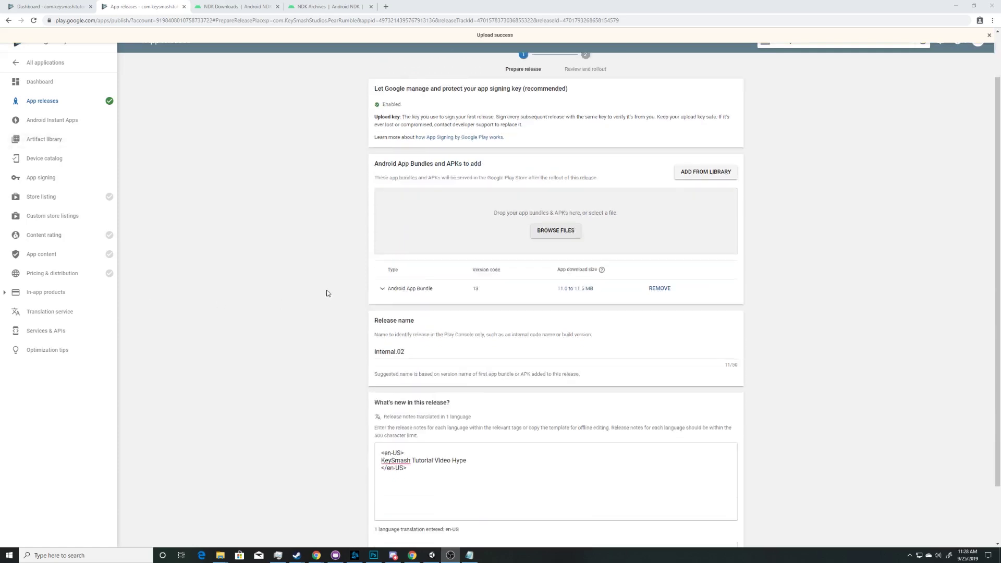
click(695, 493)
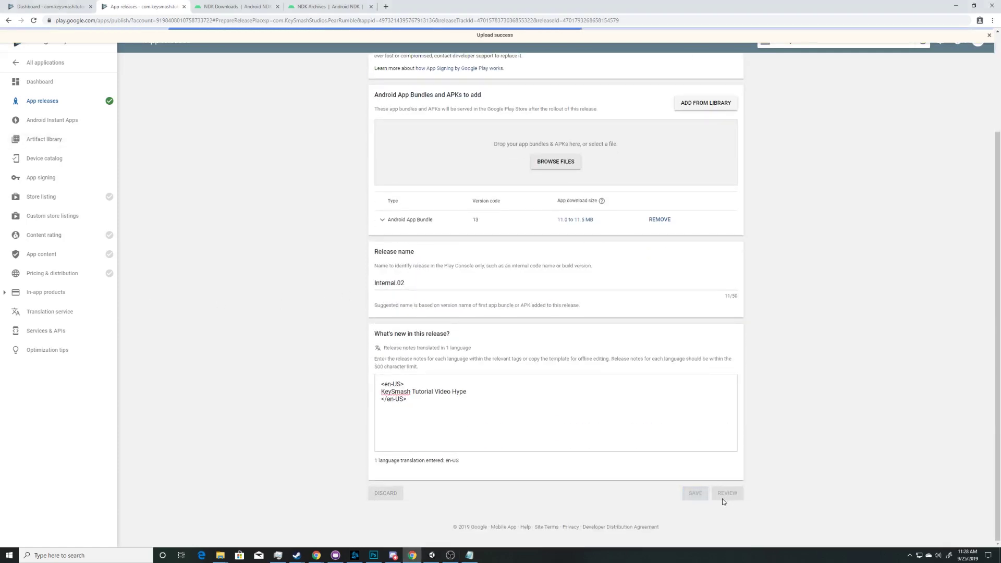
click(727, 494)
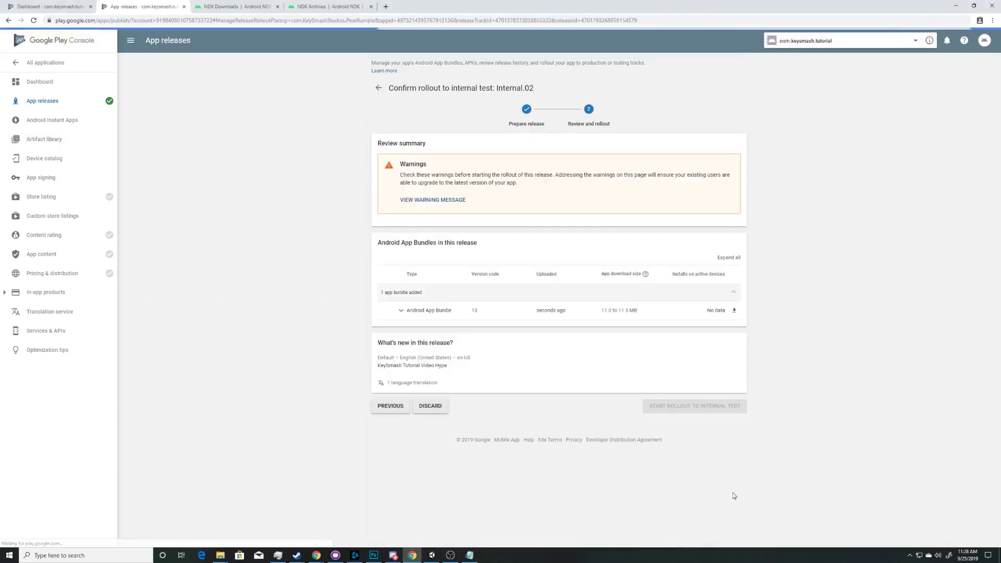